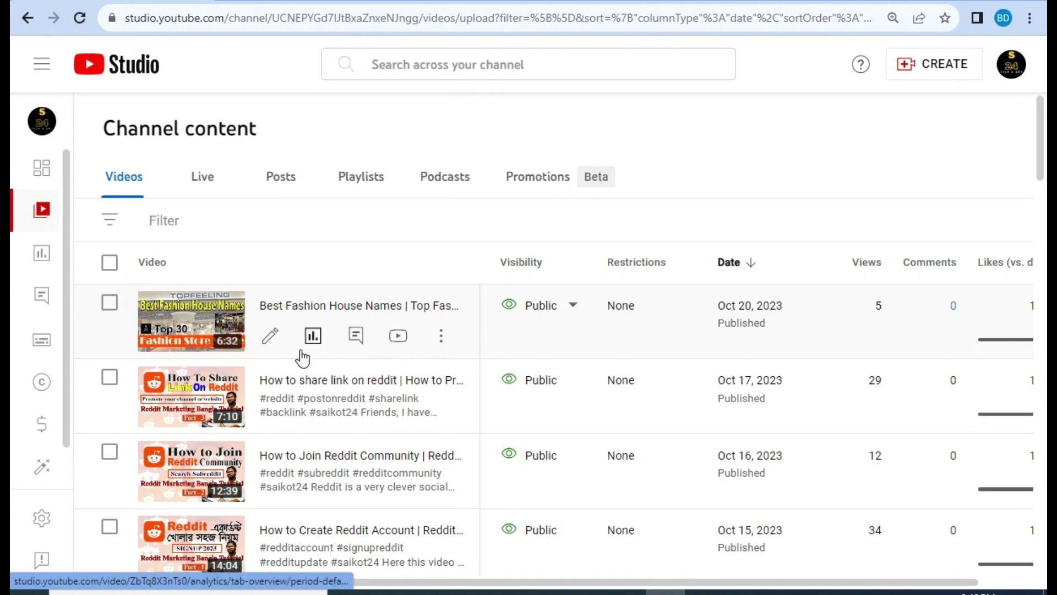
Open the "Best Fashion House Names" video's details and switch to its video editor.
click(272, 336)
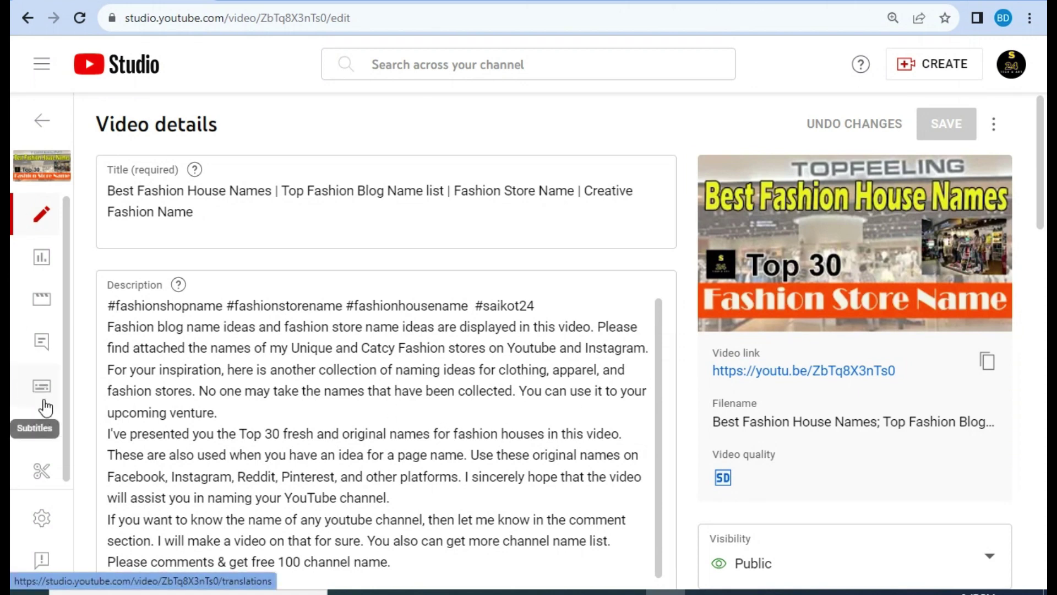
click(43, 305)
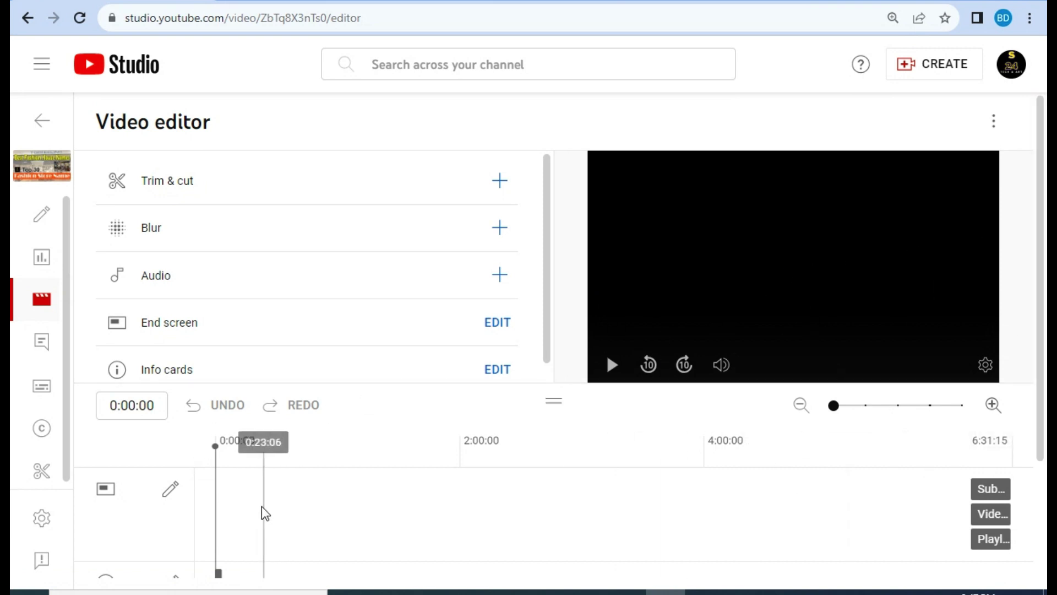
Examine the editing options, the preview and the end screen, info card, audio and video tracks on the timeline.
scroll(339, 468, down, 3)
scroll(726, 421, up, 2)
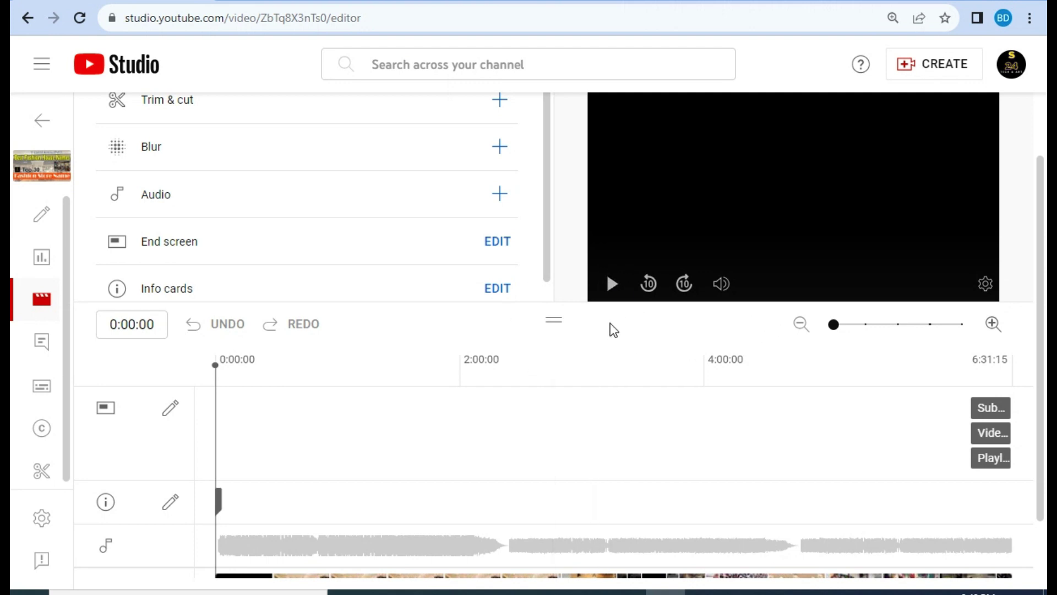
scroll(613, 329, down, 2)
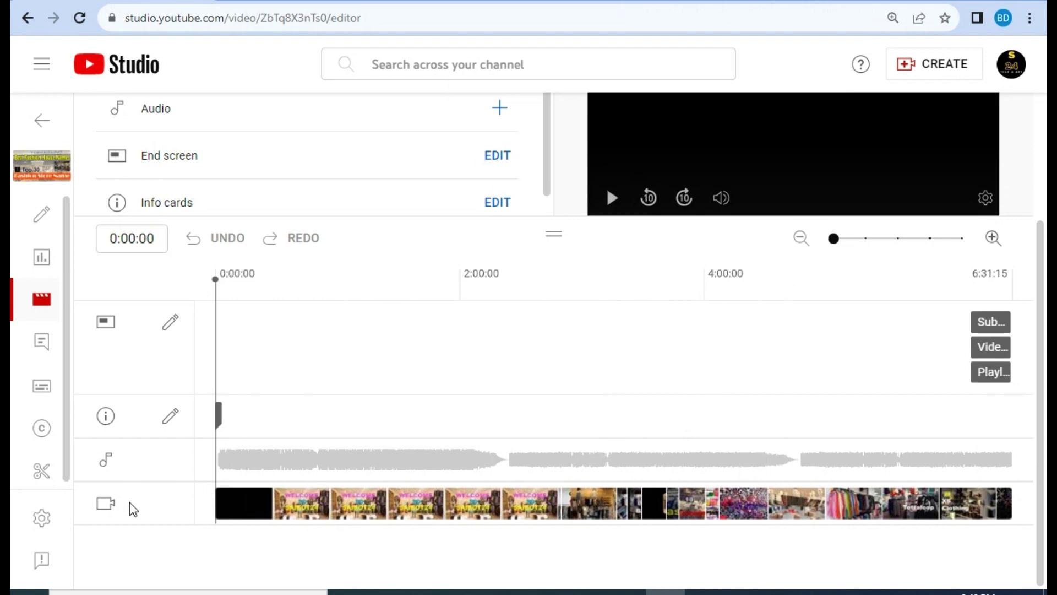
scroll(482, 536, up, 2)
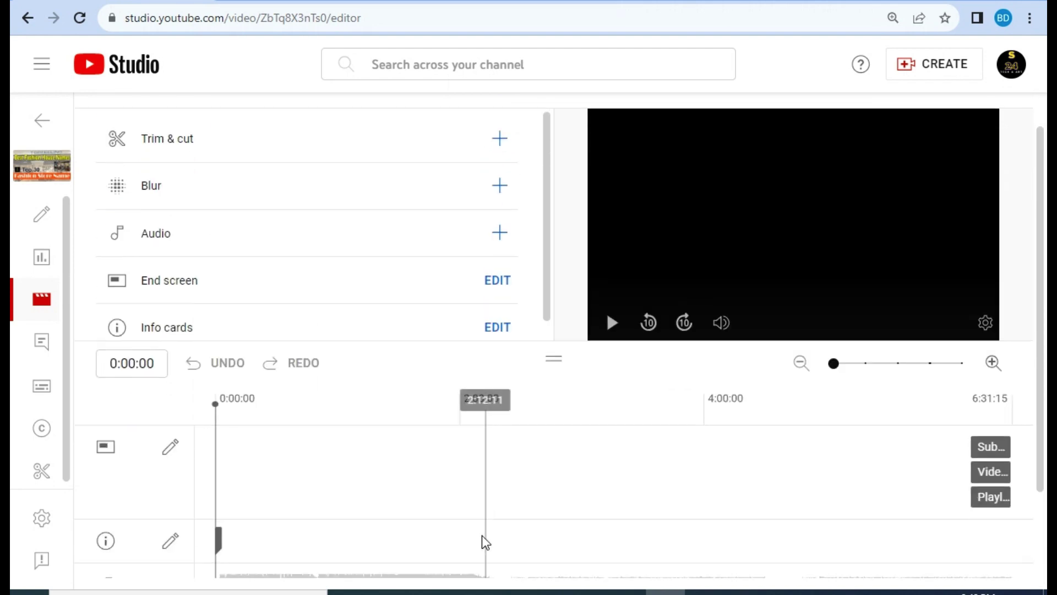
scroll(481, 535, down, 2)
scroll(448, 520, up, 3)
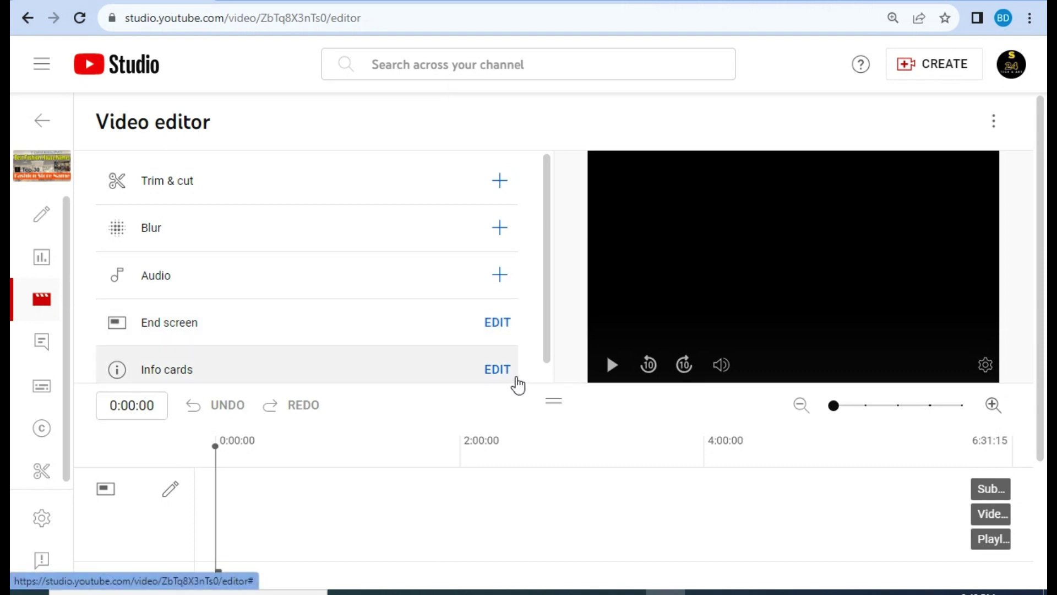
scroll(514, 382, down, 1)
scroll(416, 538, down, 3)
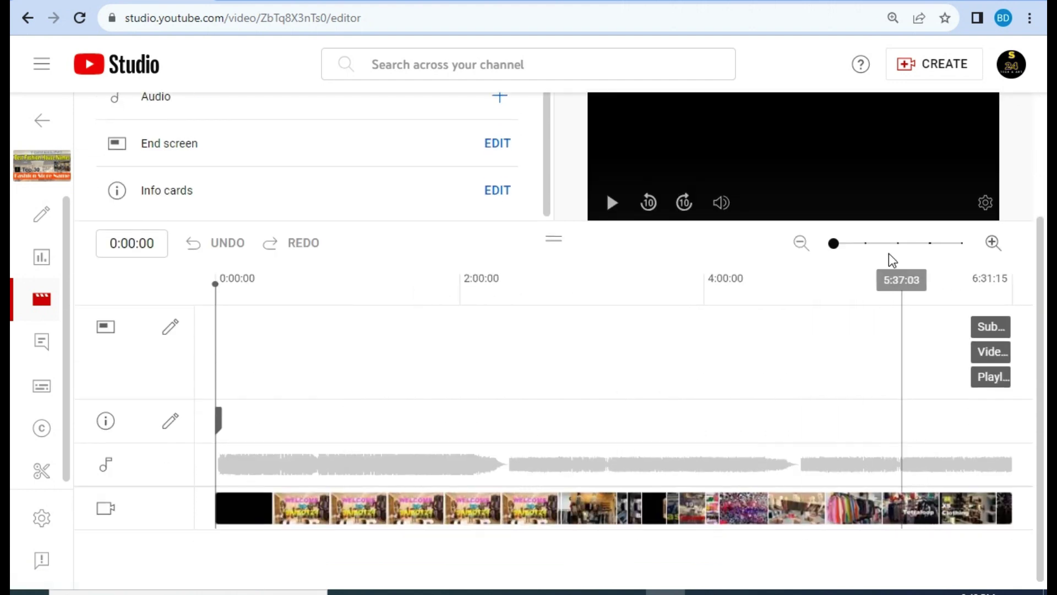
scroll(877, 259, up, 3)
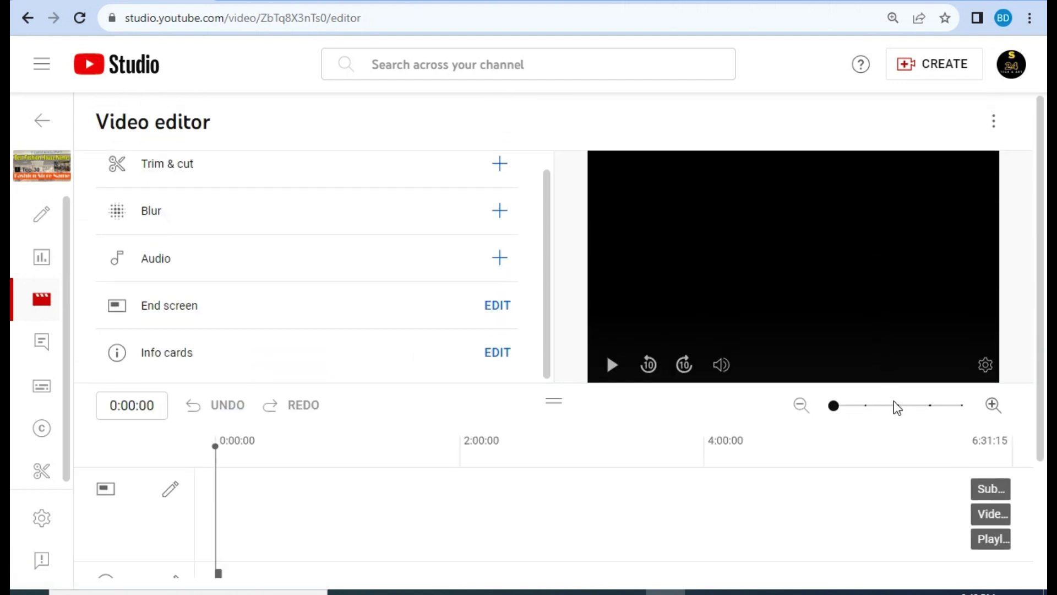
Zoom the timeline in by two levels and back out to the full video length.
click(870, 406)
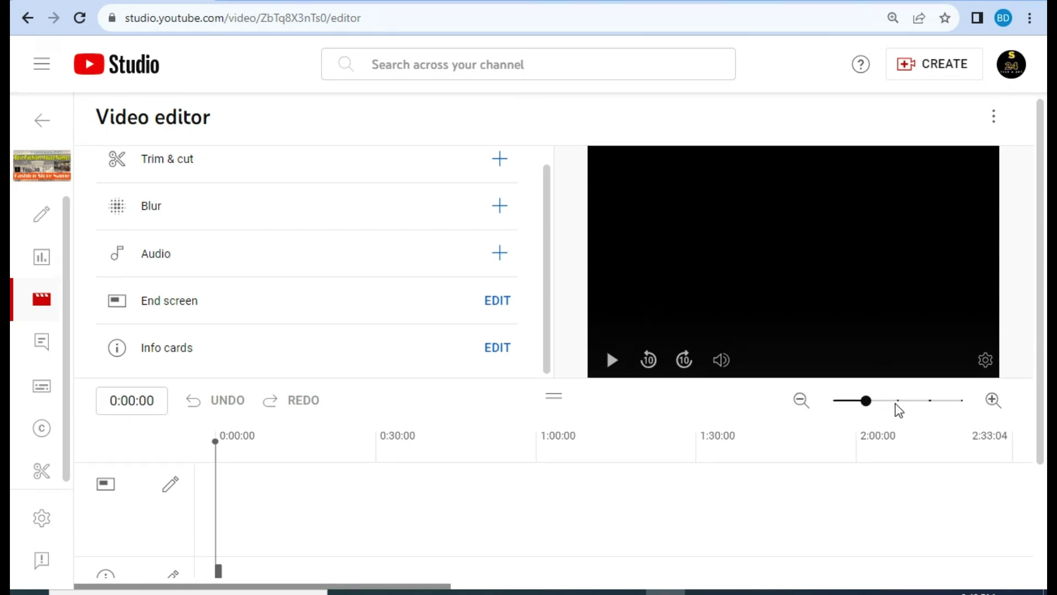
scroll(468, 482, down, 3)
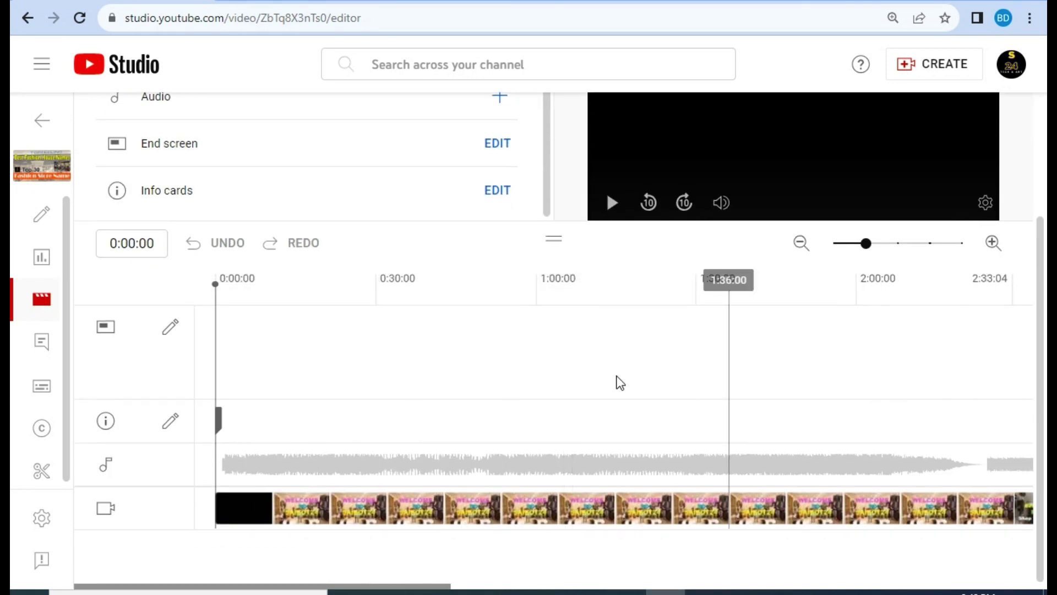
click(914, 243)
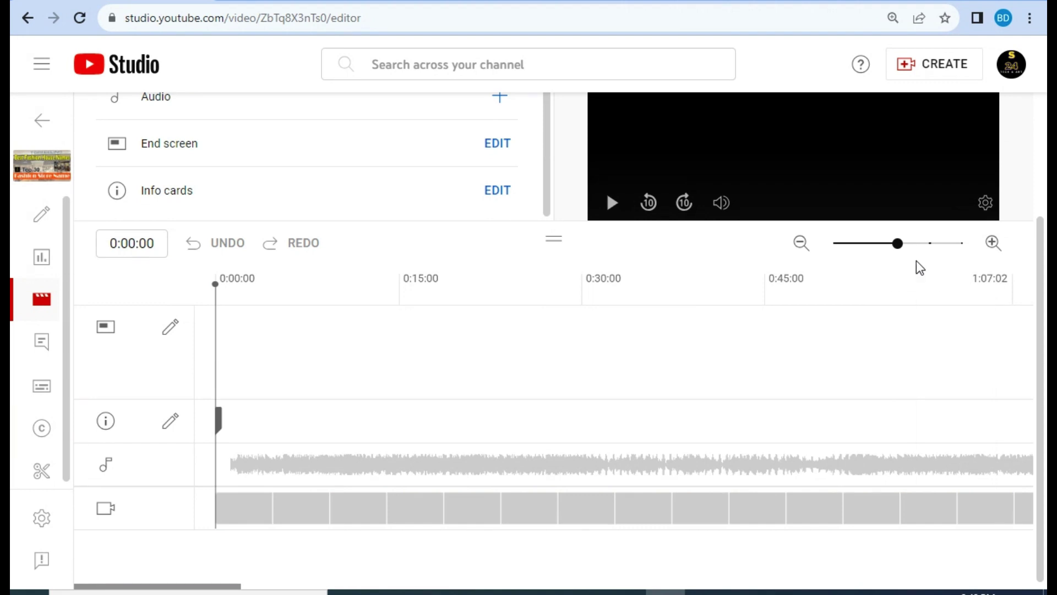
click(880, 244)
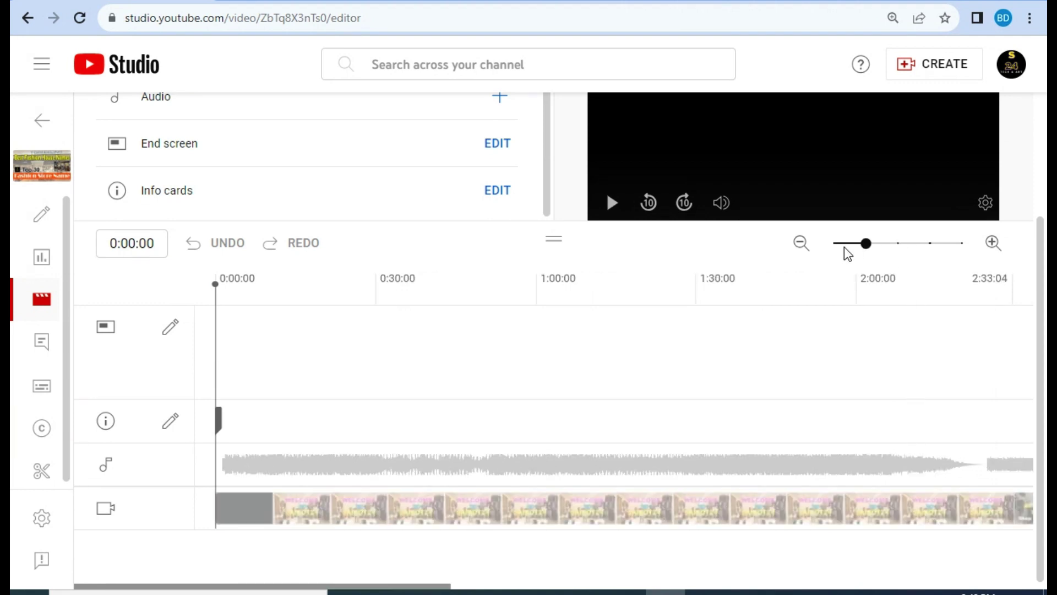
click(846, 242)
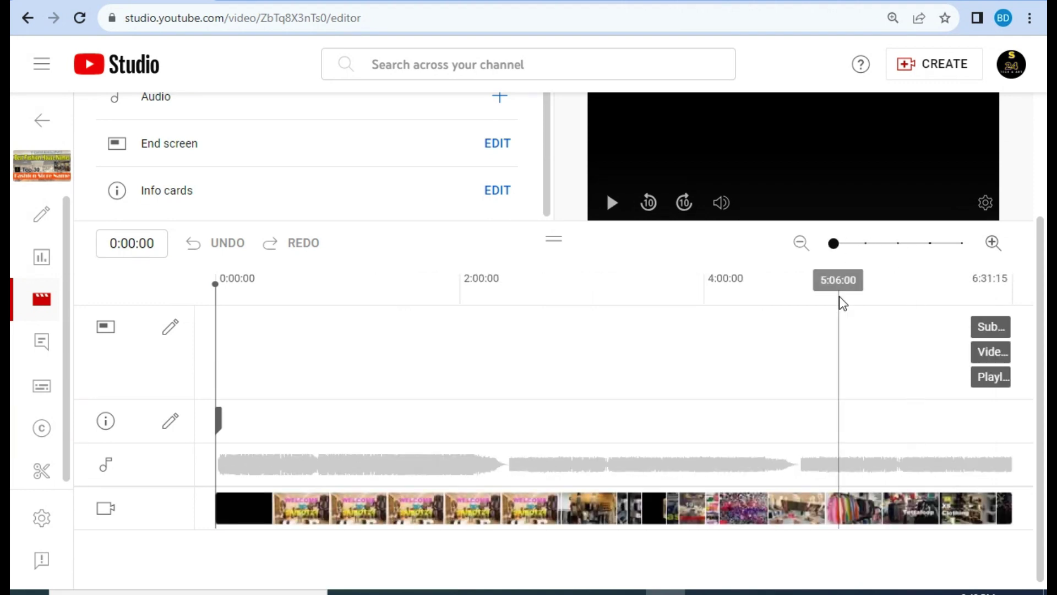
scroll(702, 369, up, 3)
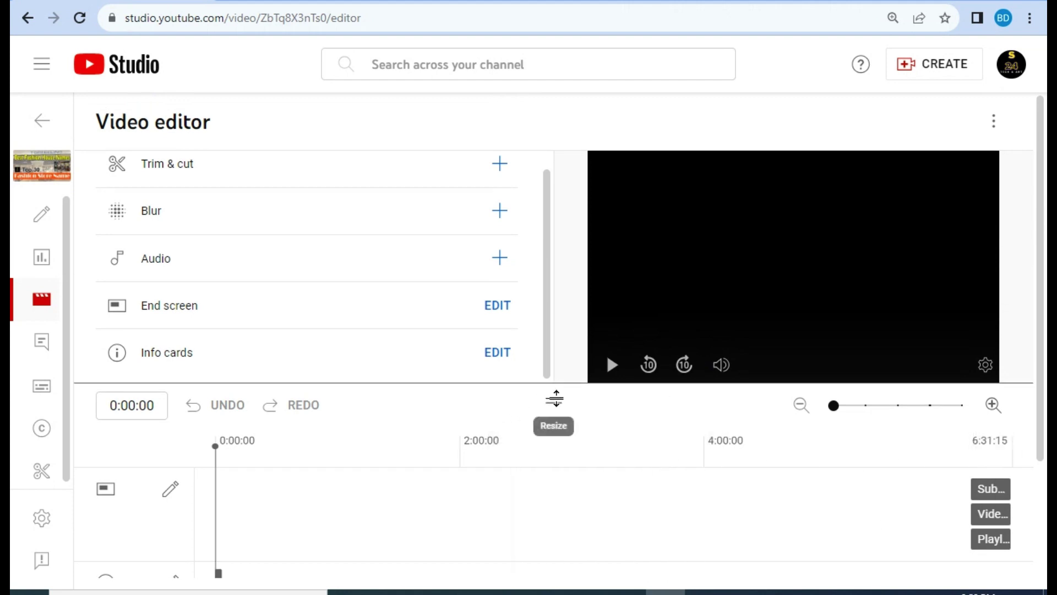
Enlarge the preview area by lowering the divider above the timeline, and raise it partway back.
drag(555, 399, 555, 523)
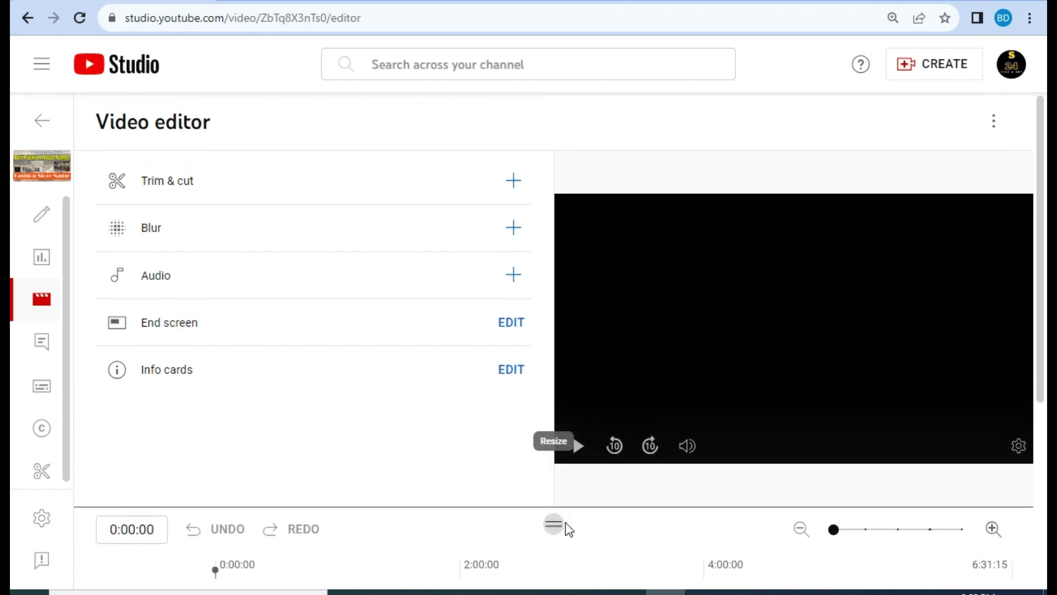
scroll(487, 408, down, 4)
scroll(547, 381, up, 2)
scroll(547, 381, up, 2)
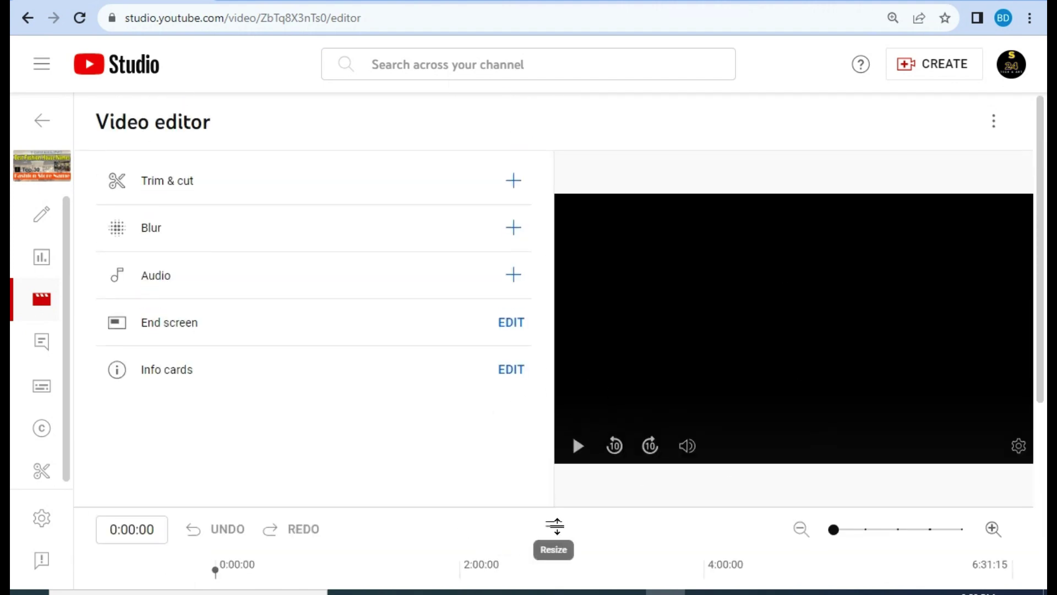
drag(555, 523, 554, 452)
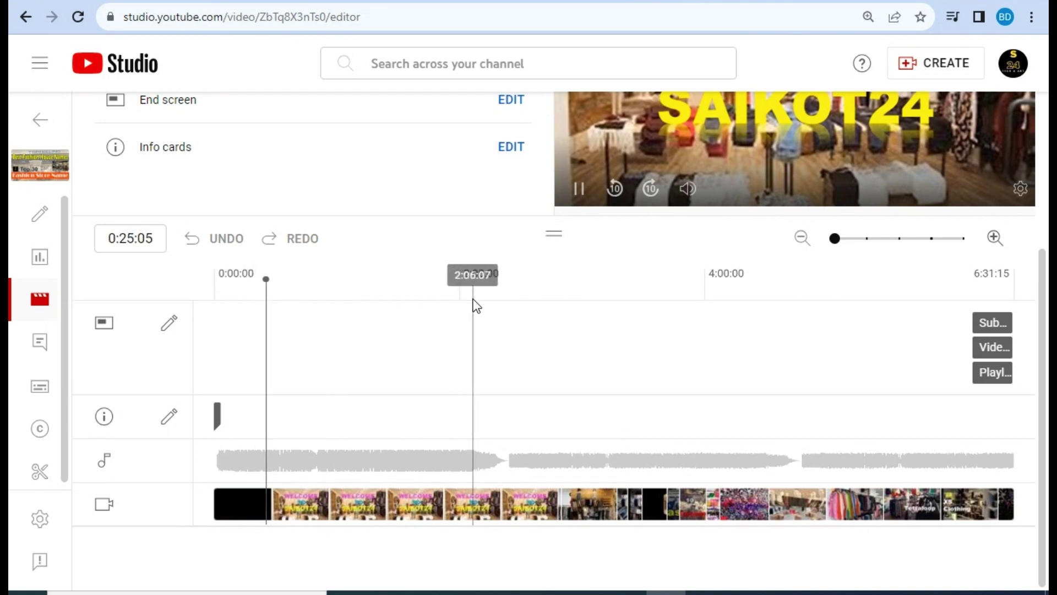
Pause the video preview and move the playhead to 2:03:05 on the timeline.
click(578, 189)
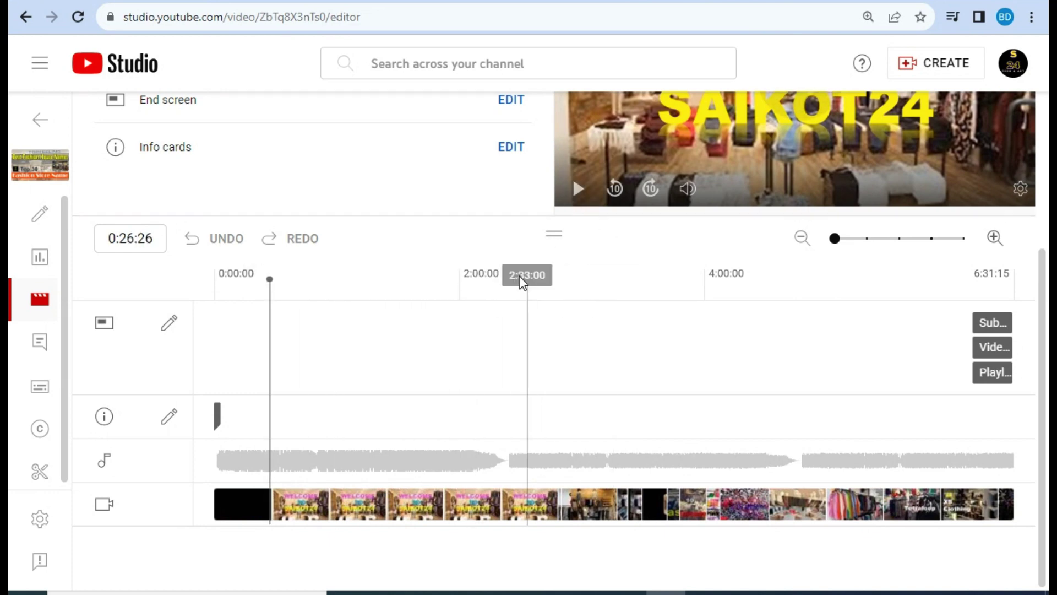
click(220, 304)
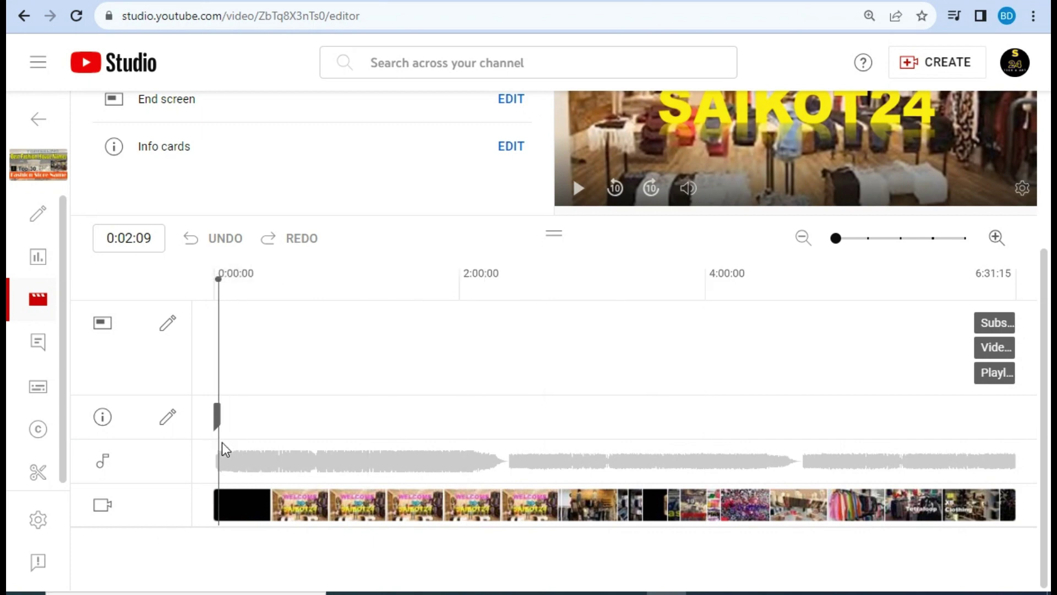
drag(220, 401, 464, 424)
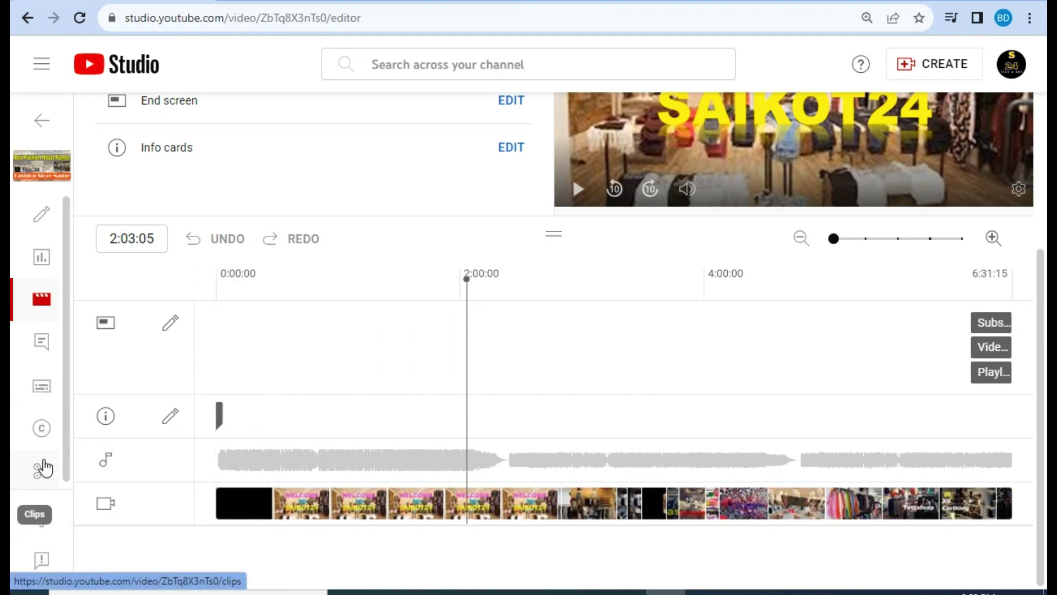
Start Trim & cut and trim the beginning of the video up to 2:02:22.
scroll(469, 311, up, 2)
scroll(469, 312, up, 2)
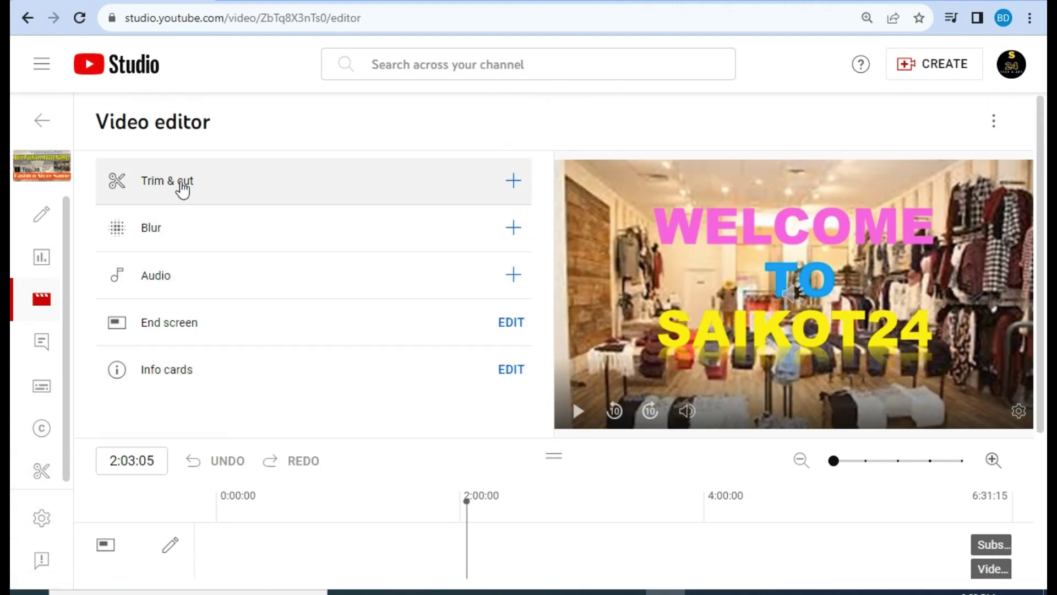
scroll(496, 472, down, 4)
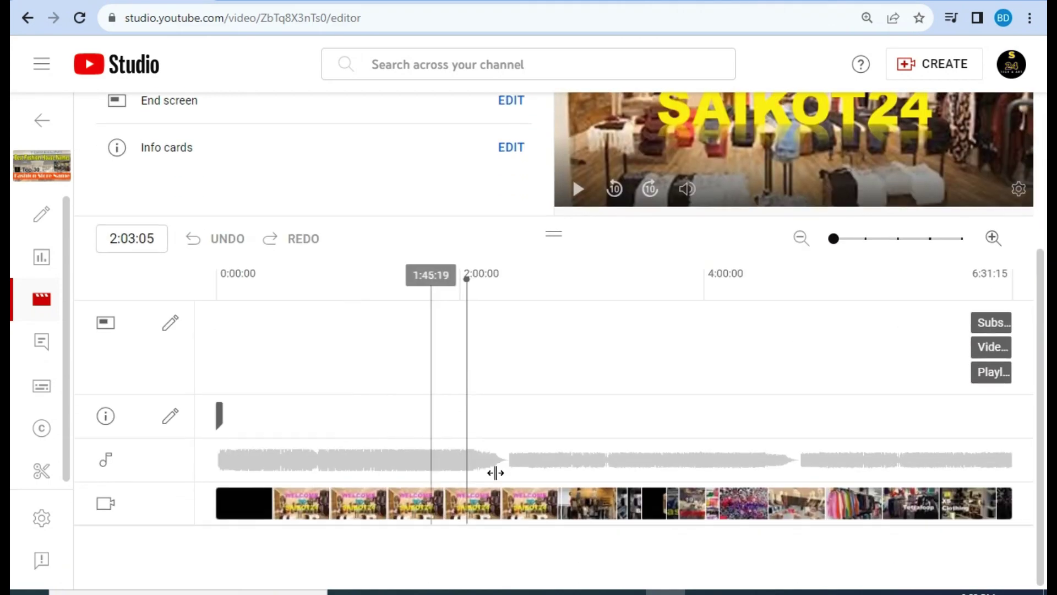
scroll(309, 341, up, 4)
click(185, 190)
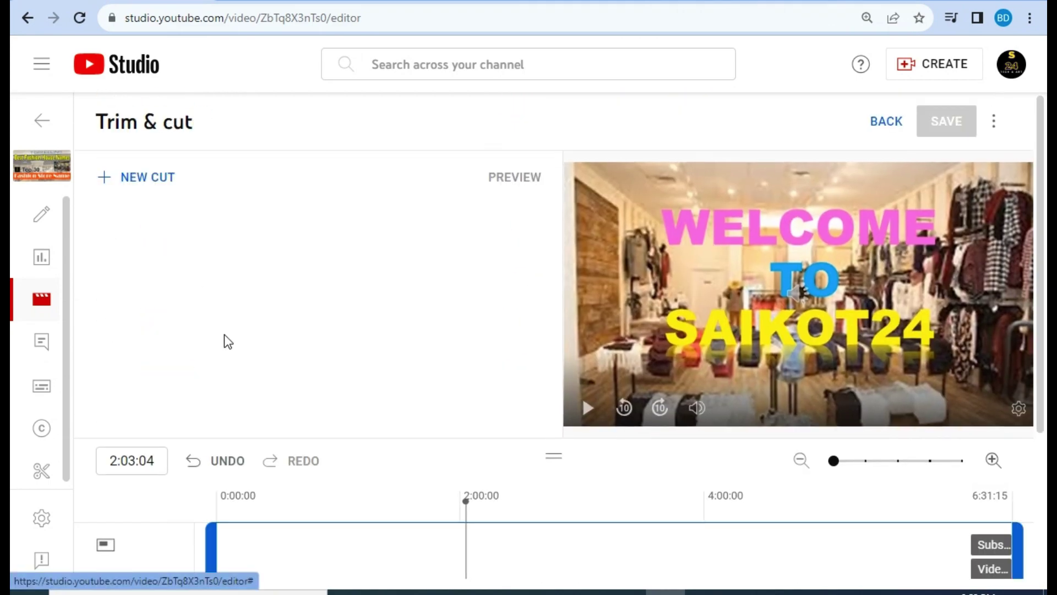
scroll(455, 373, down, 4)
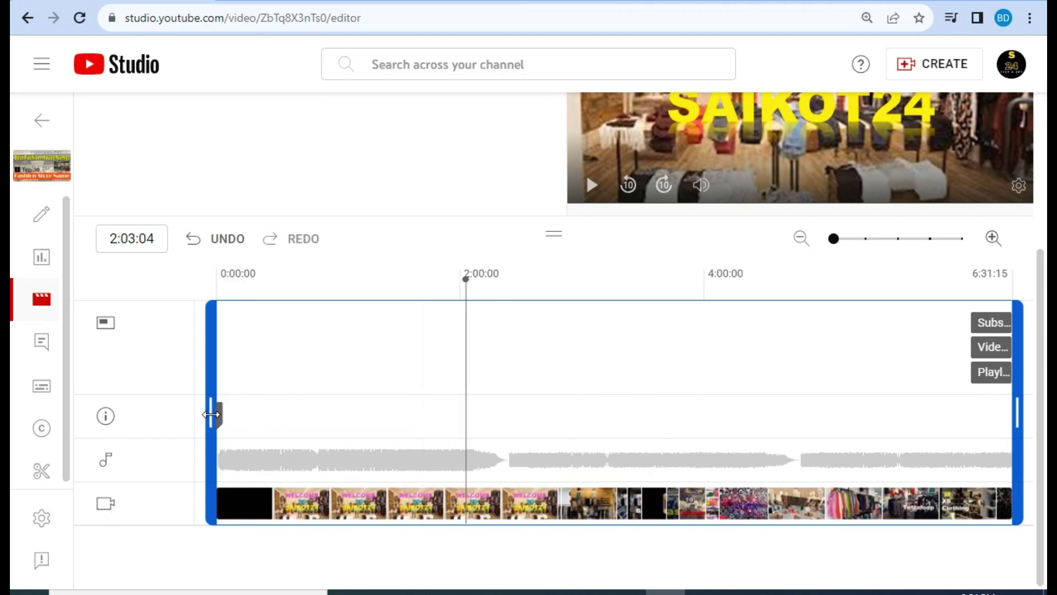
drag(211, 414, 416, 433)
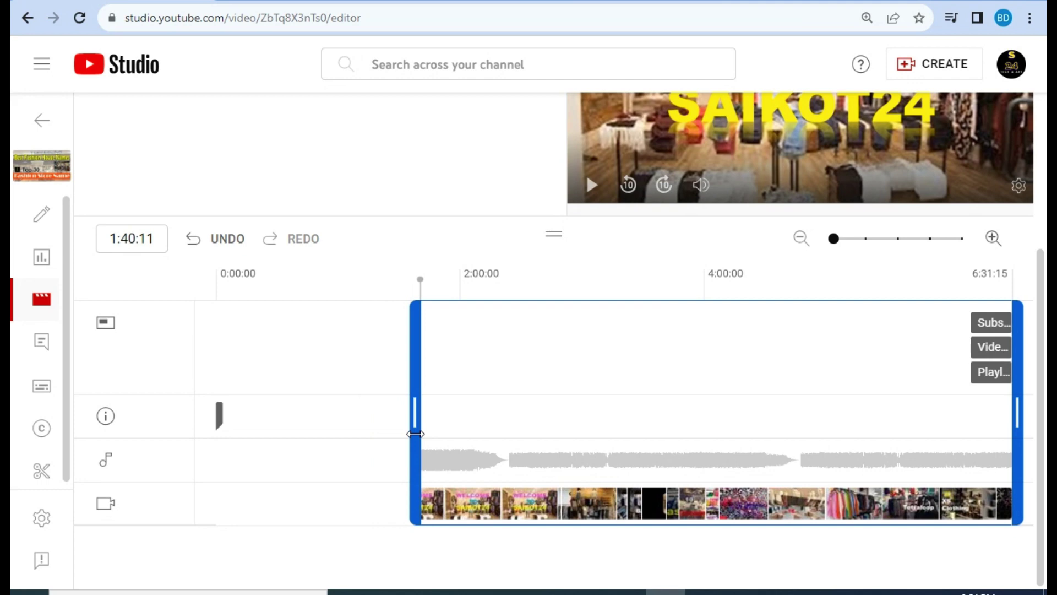
drag(416, 434, 460, 420)
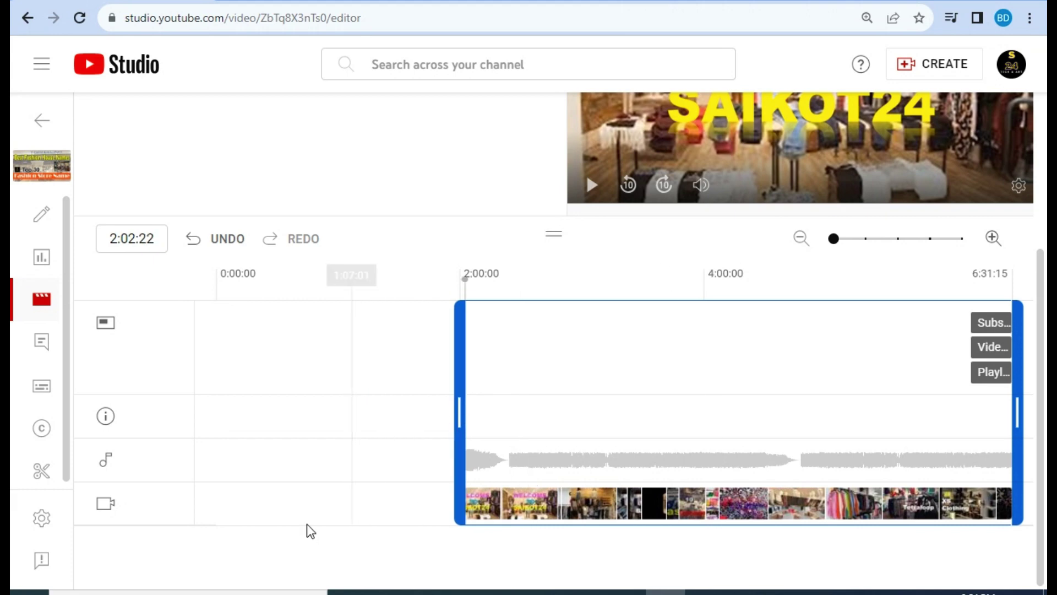
Preview the video with its beginning trimmed.
scroll(319, 501, up, 4)
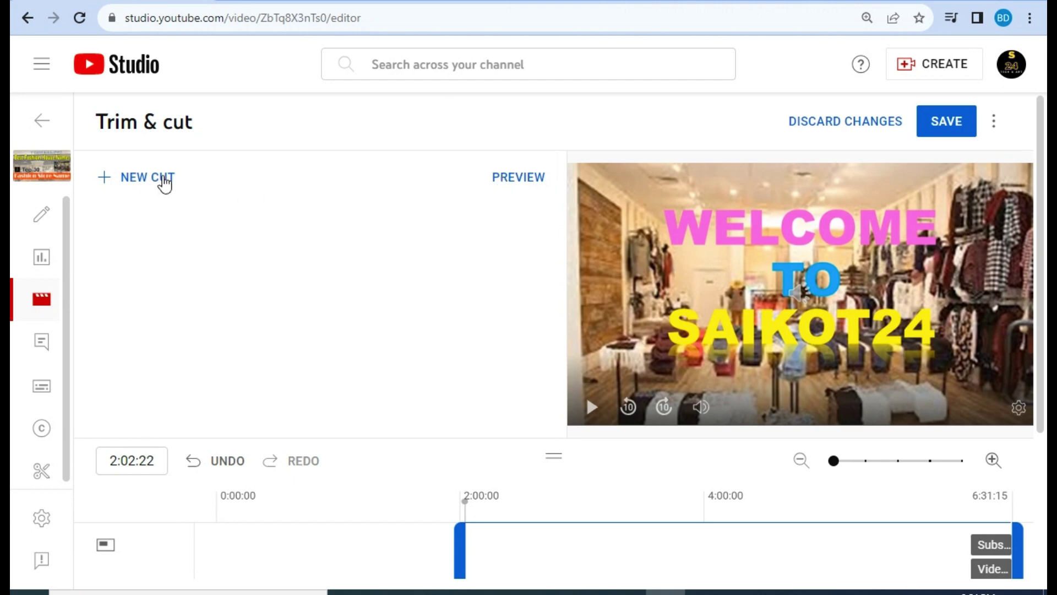
scroll(505, 323, down, 1)
scroll(503, 325, down, 4)
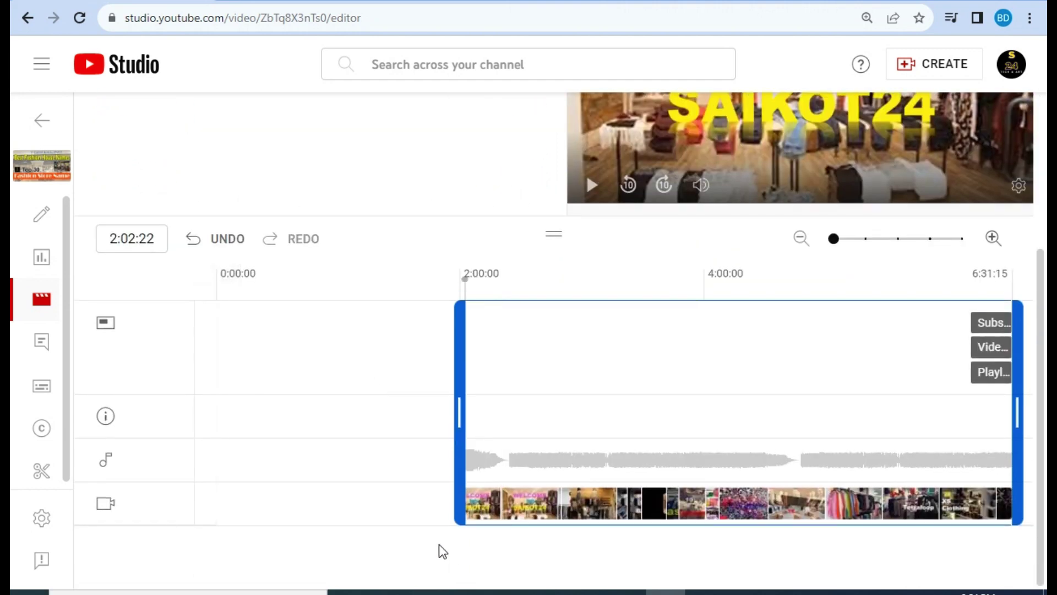
scroll(446, 272, up, 4)
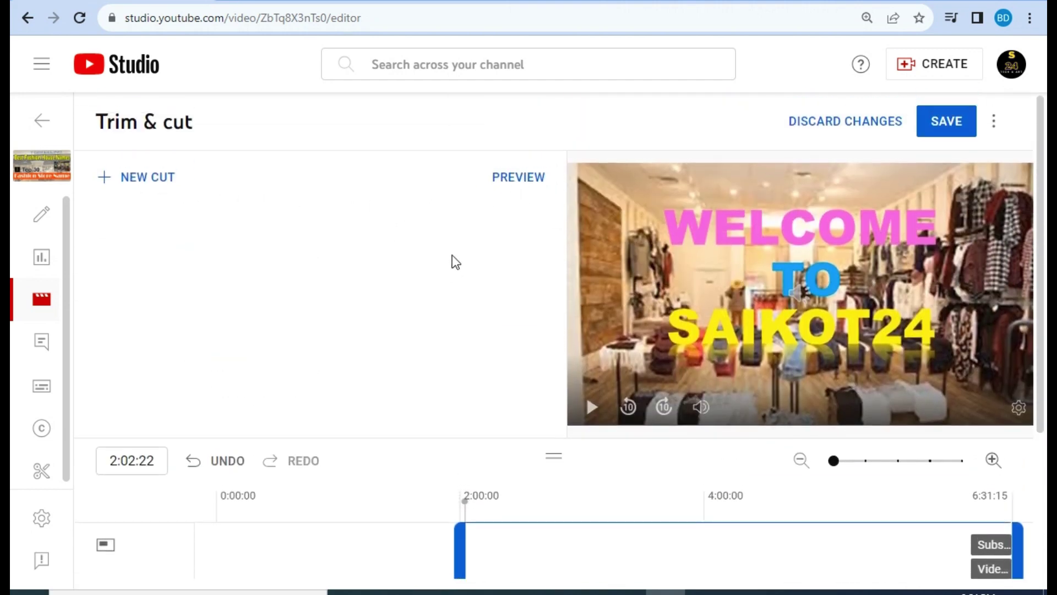
click(518, 176)
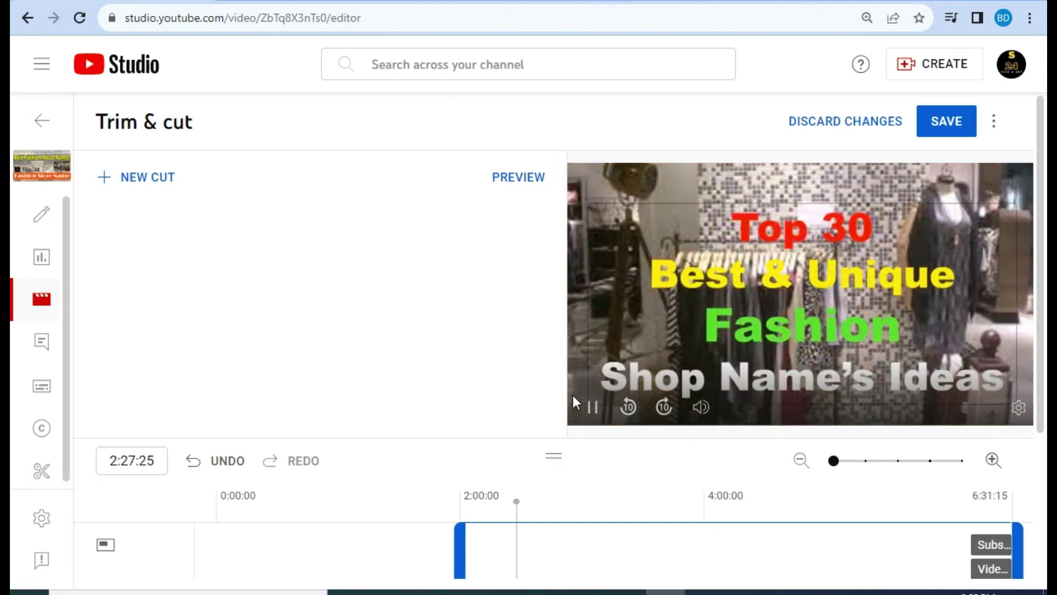
Move the trimmed start of the video to 2:20:21.
scroll(611, 400, down, 3)
drag(455, 413, 497, 545)
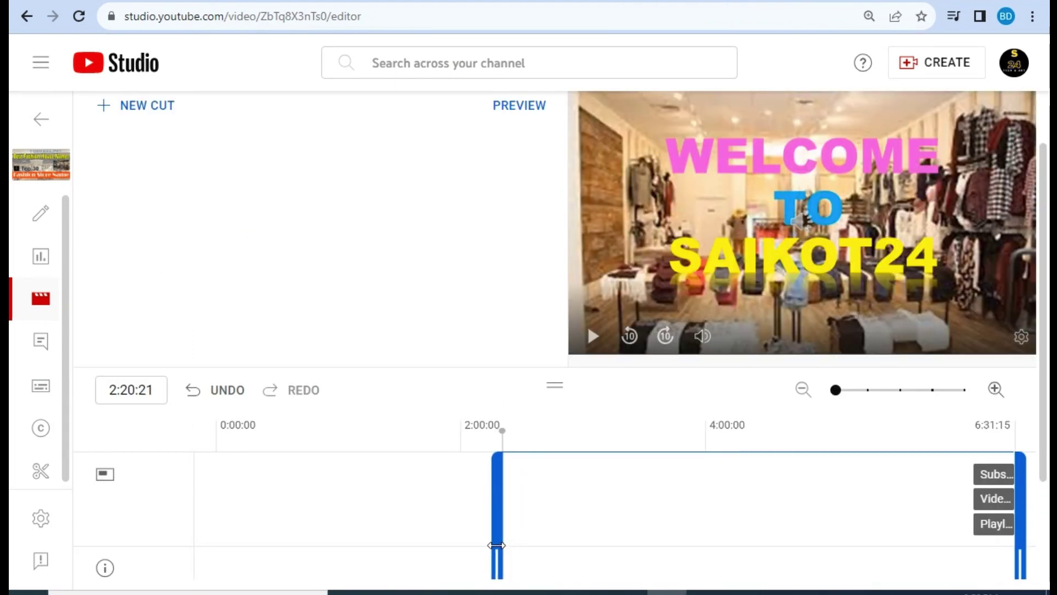
scroll(702, 496, down, 2)
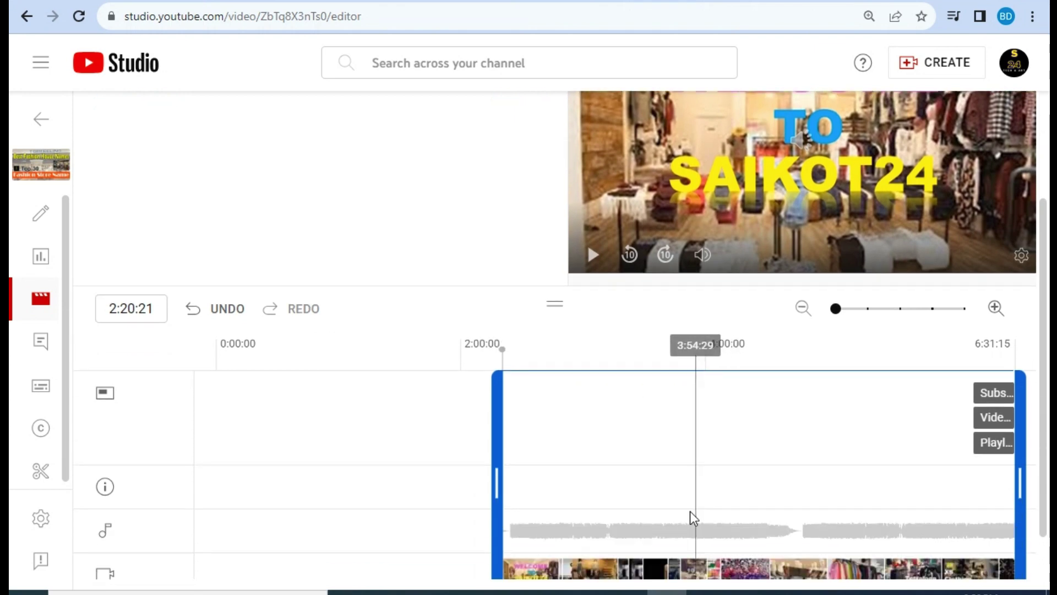
Position the playhead at 3:20:22 on the trimmed timeline.
scroll(682, 453, down, 2)
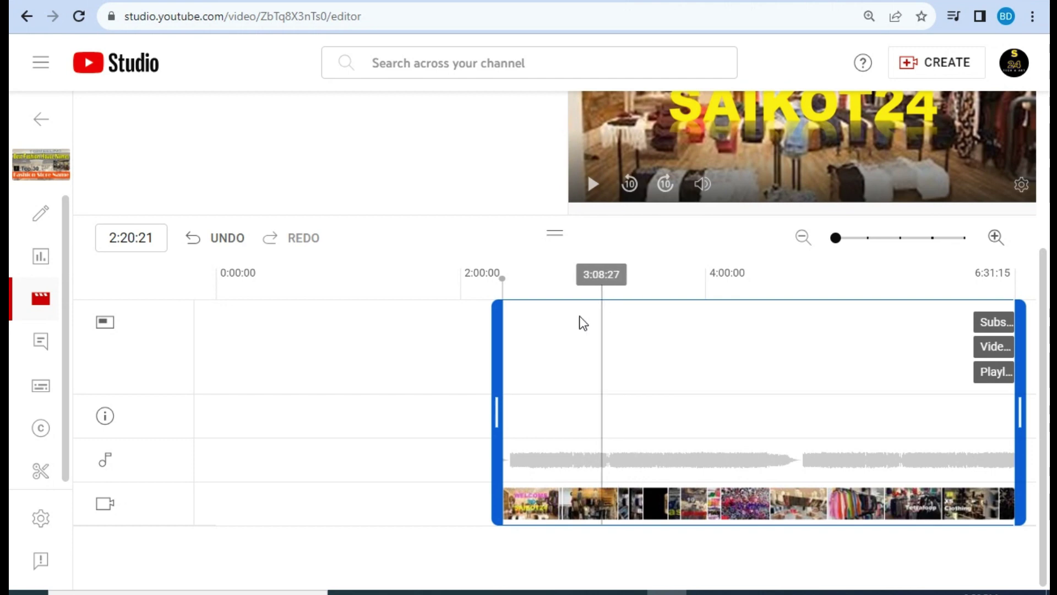
click(628, 304)
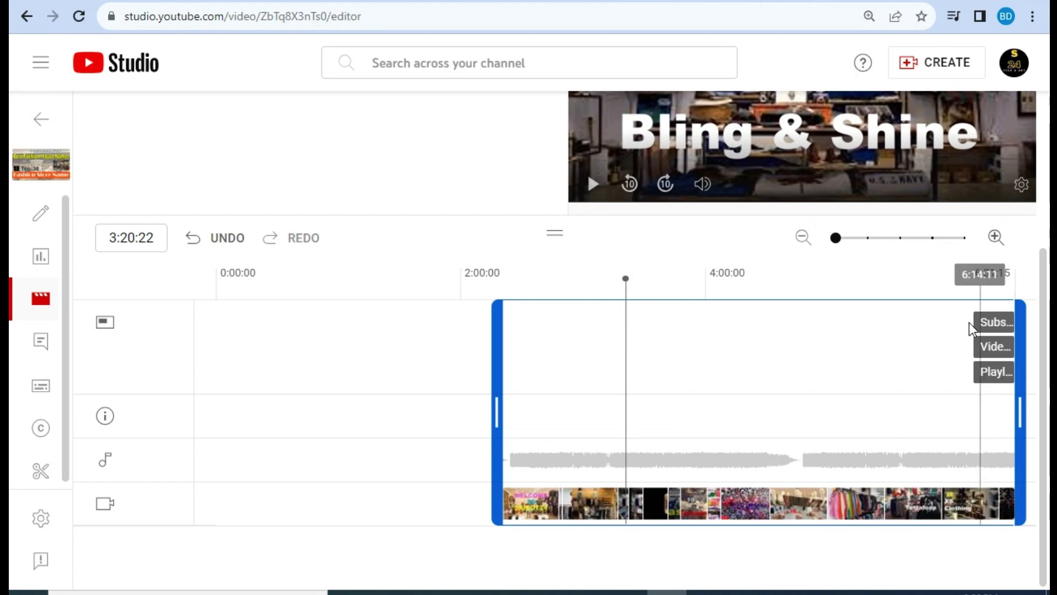
scroll(302, 214, up, 4)
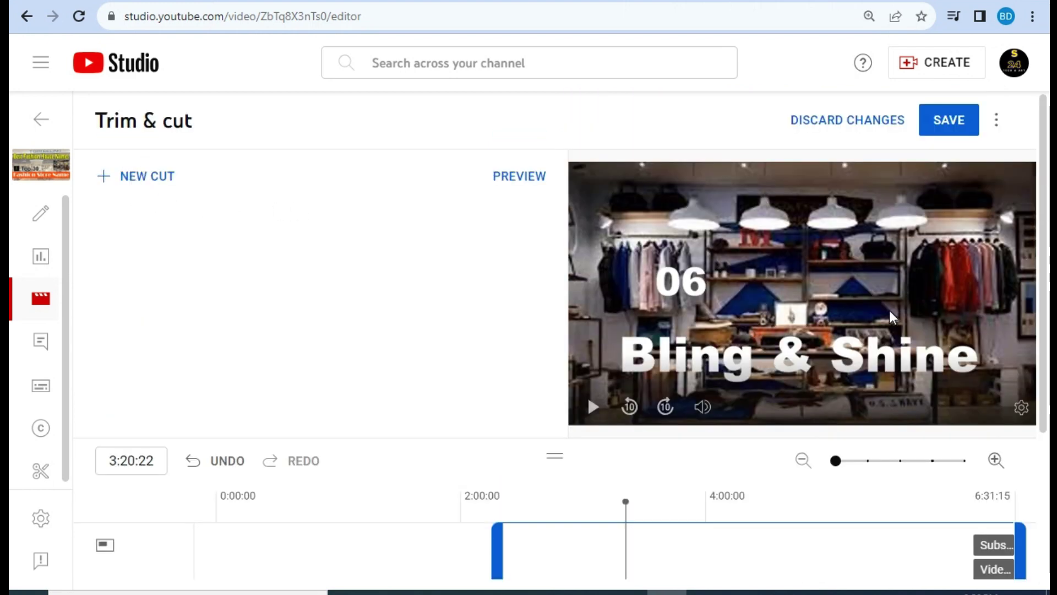
scroll(752, 464, down, 1)
scroll(752, 464, down, 3)
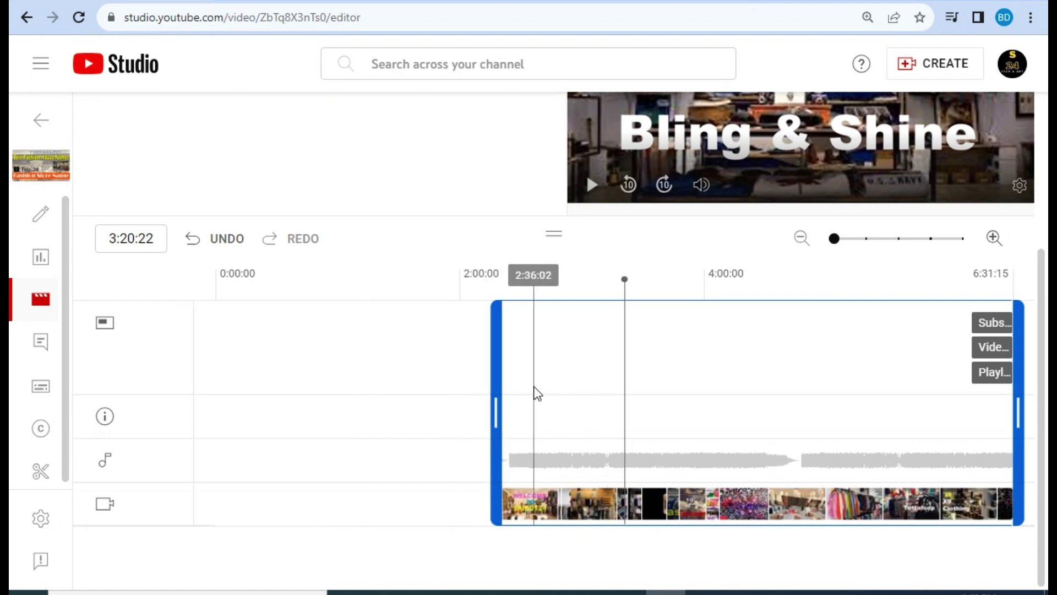
scroll(739, 474, up, 4)
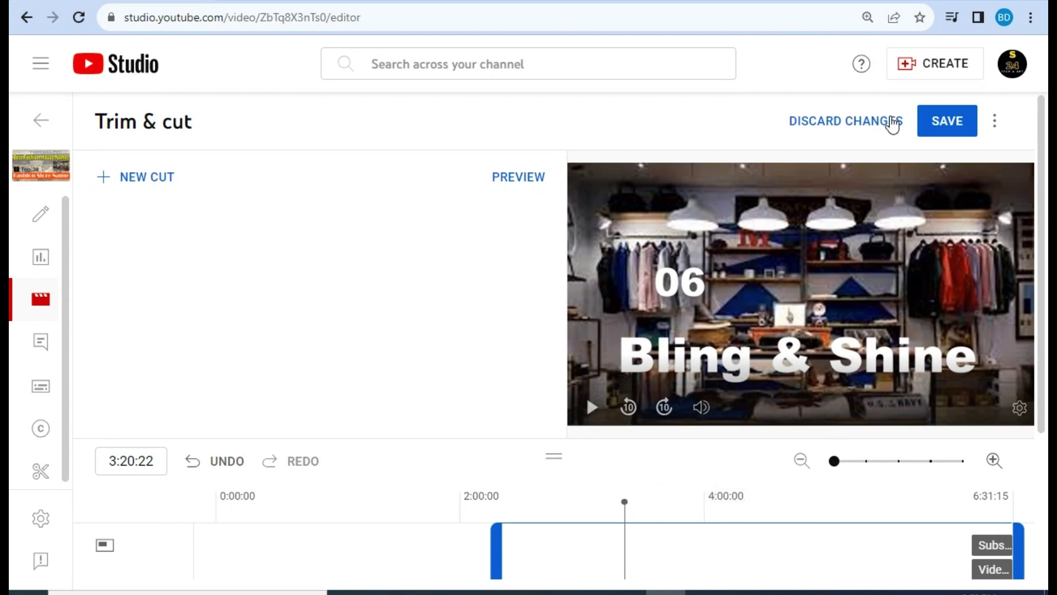
scroll(267, 565, down, 2)
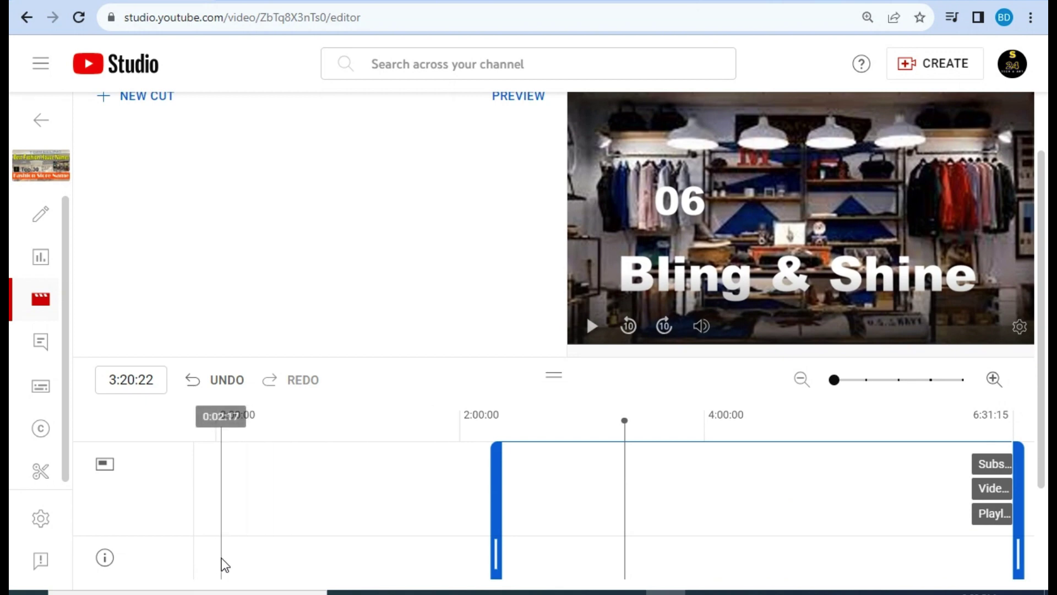
scroll(848, 531, up, 2)
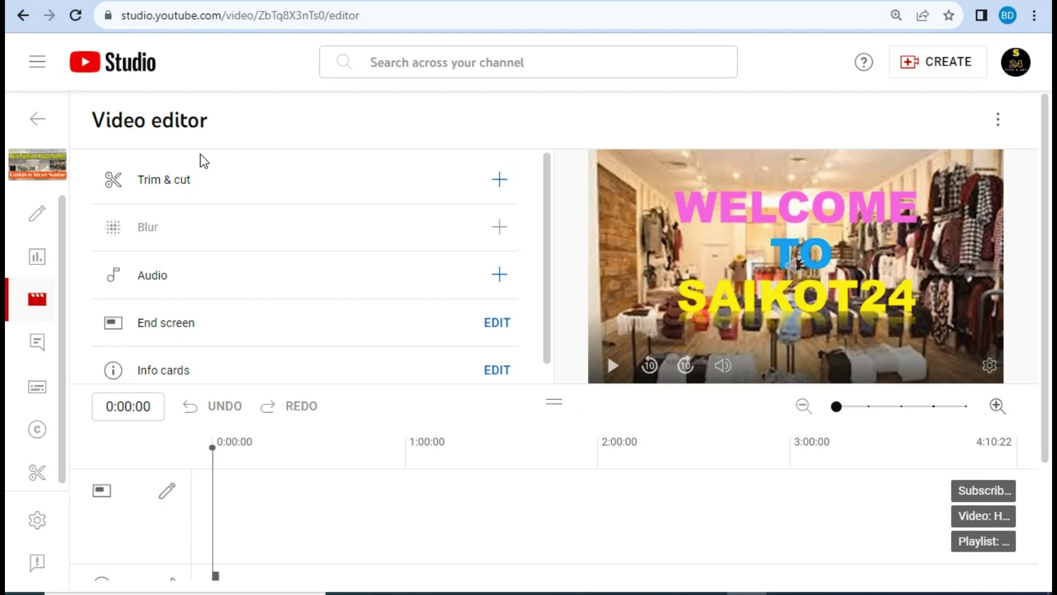
mouse_move(406, 228)
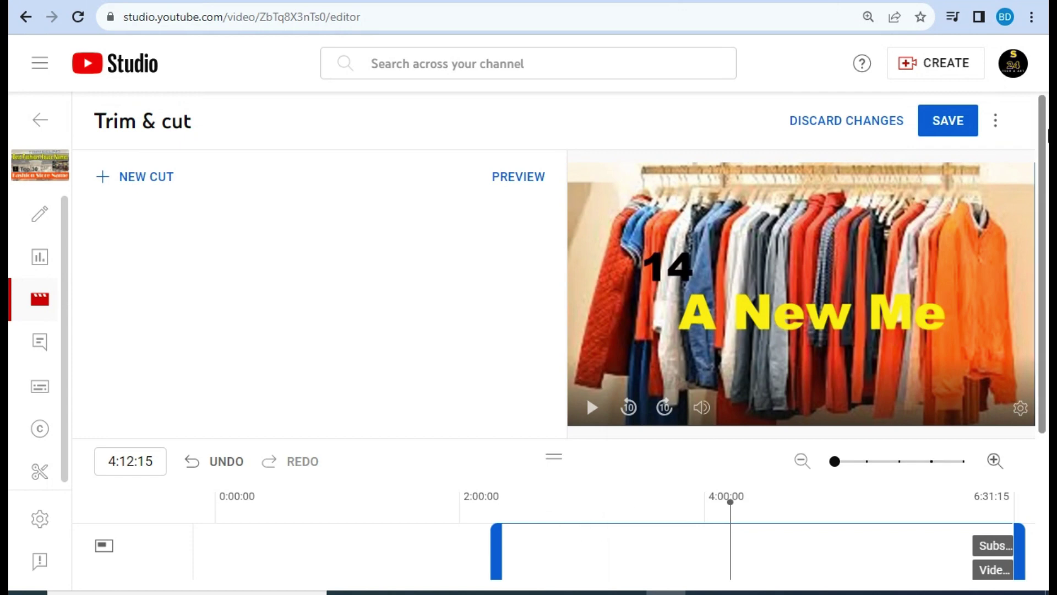
Save the trimmed version of the video and confirm the changes.
click(955, 133)
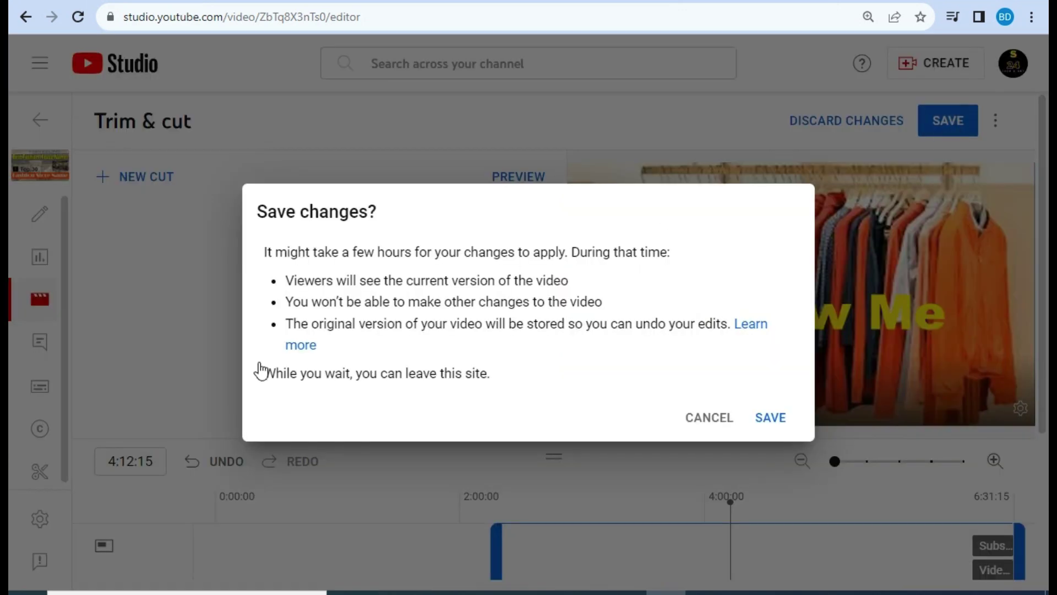
click(770, 419)
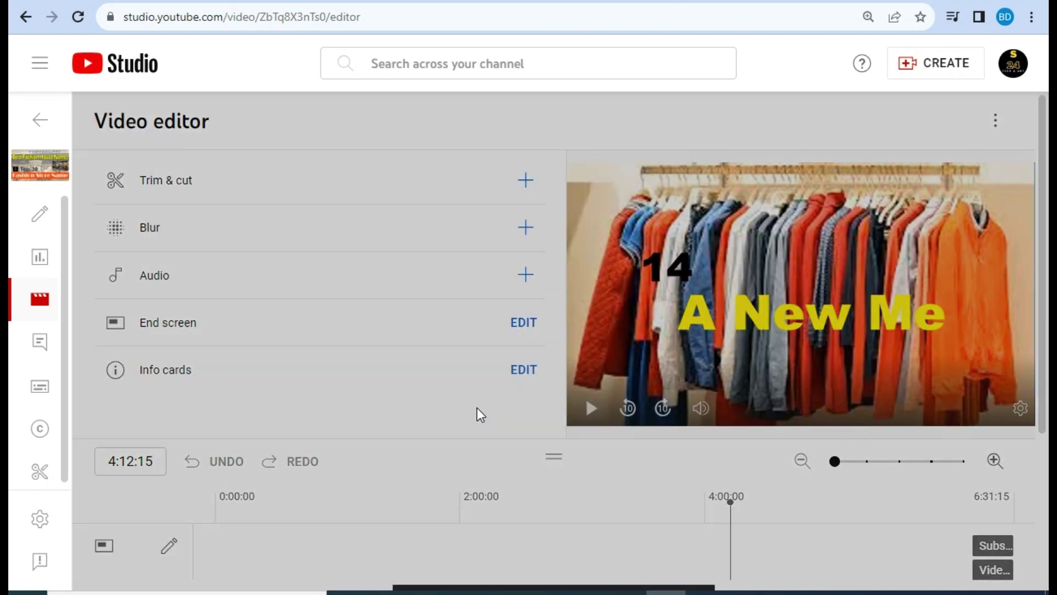